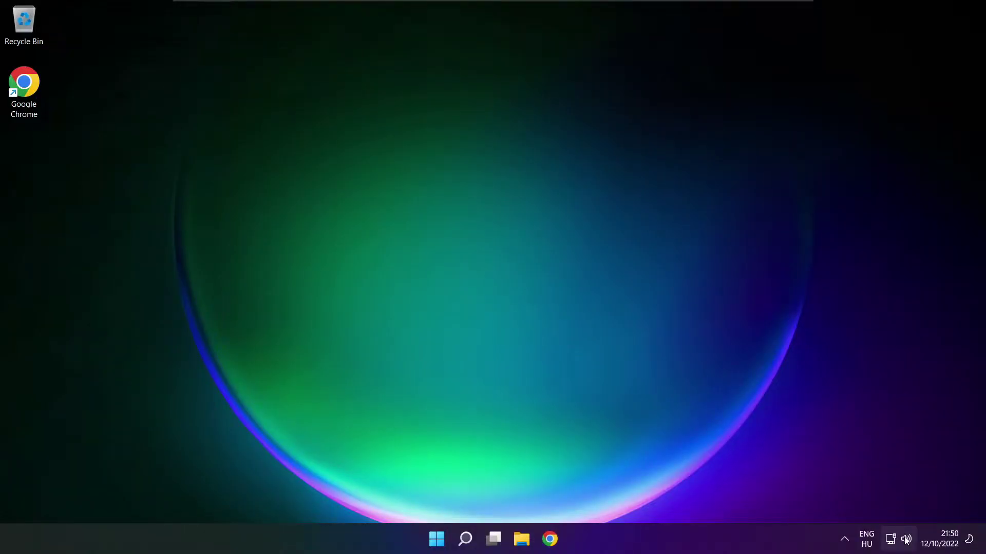
Pick Speakers (High Definition Audio Device) as the output in the volume flyout, then close it.
left_click(906, 542)
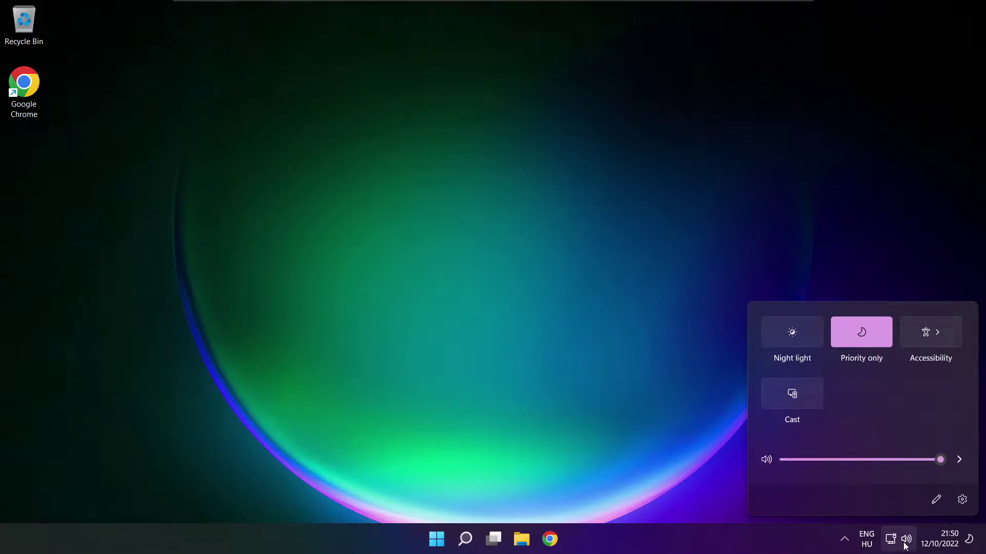
left_click(960, 460)
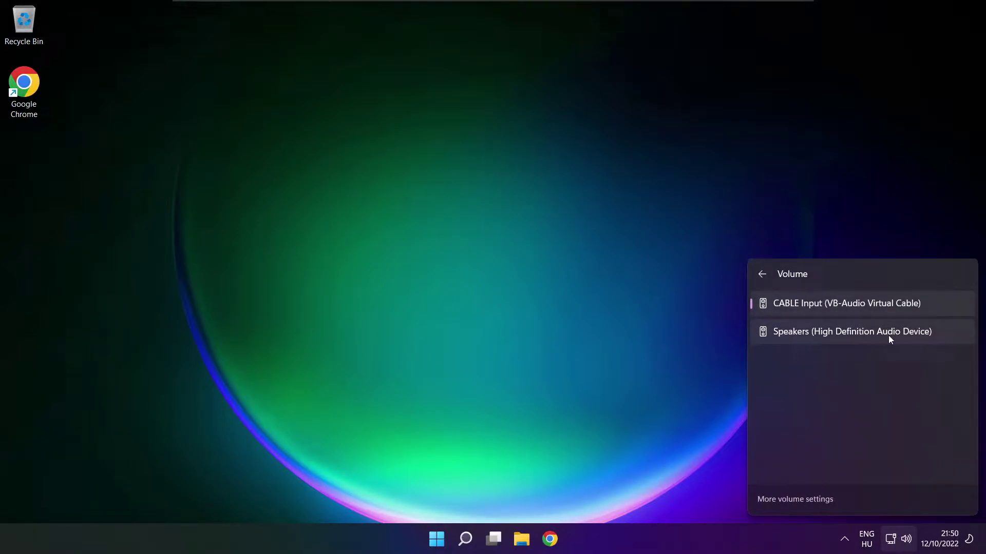
left_click(941, 337)
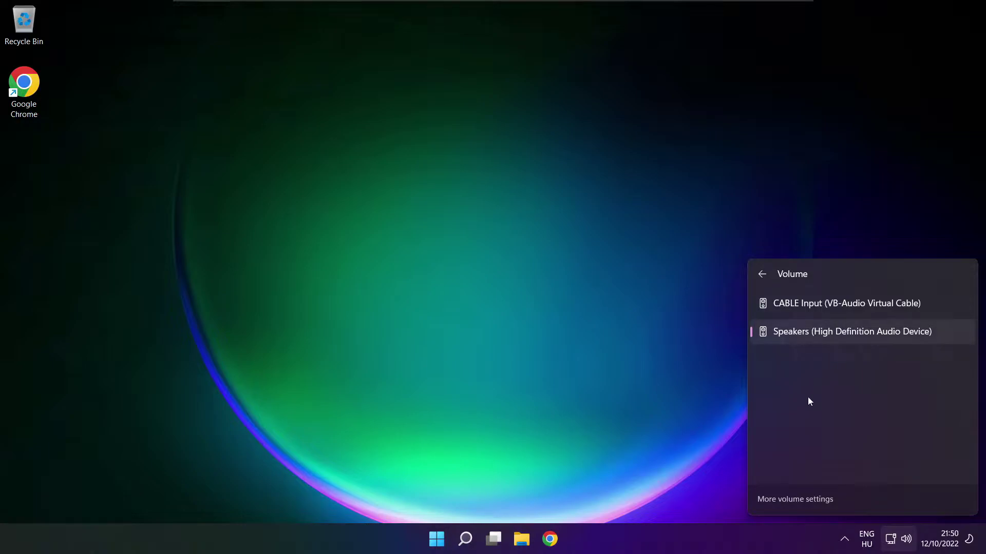
left_click(521, 303)
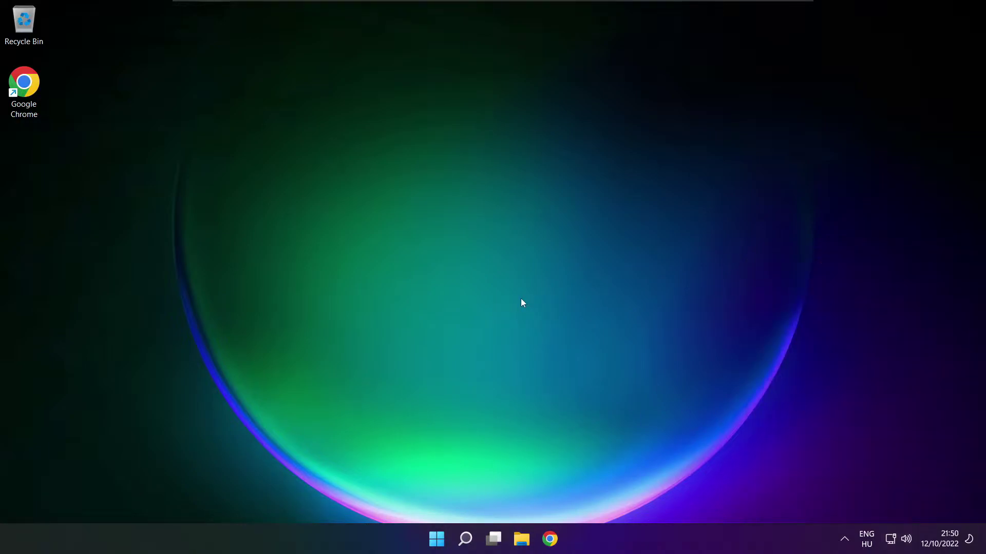
left_click(436, 540)
left_click(651, 494)
Open the Sound settings page through More volume settings in the volume flyout.
left_click(908, 543)
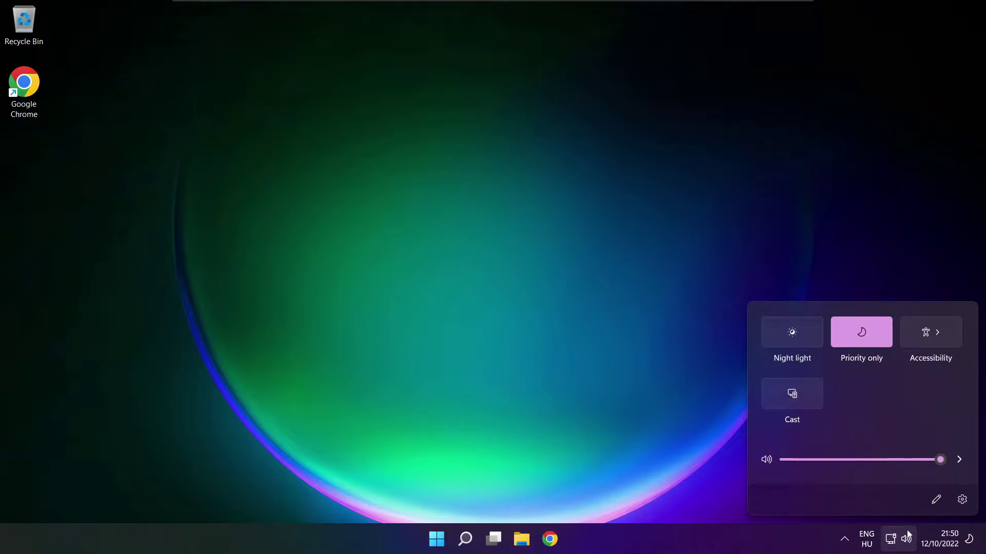
left_click(960, 460)
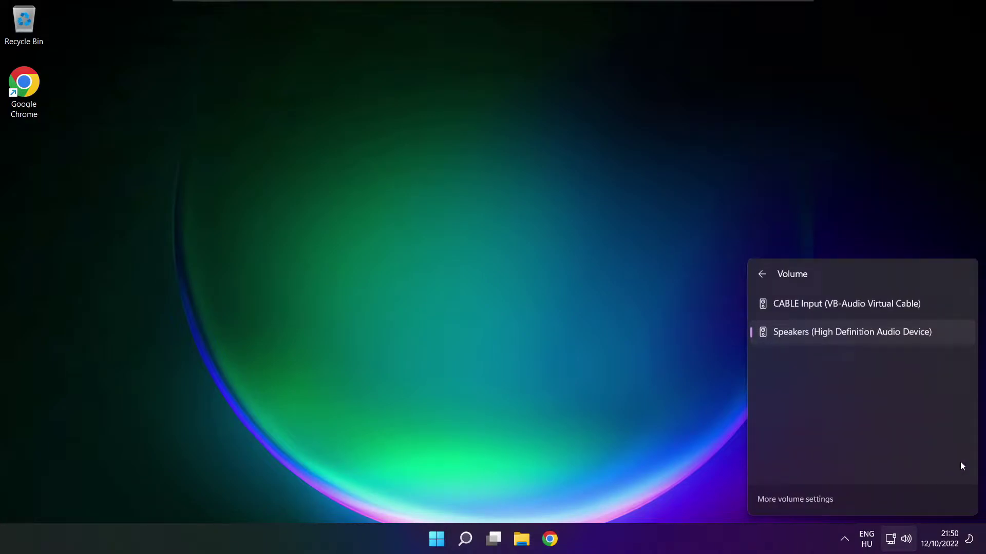
left_click(798, 500)
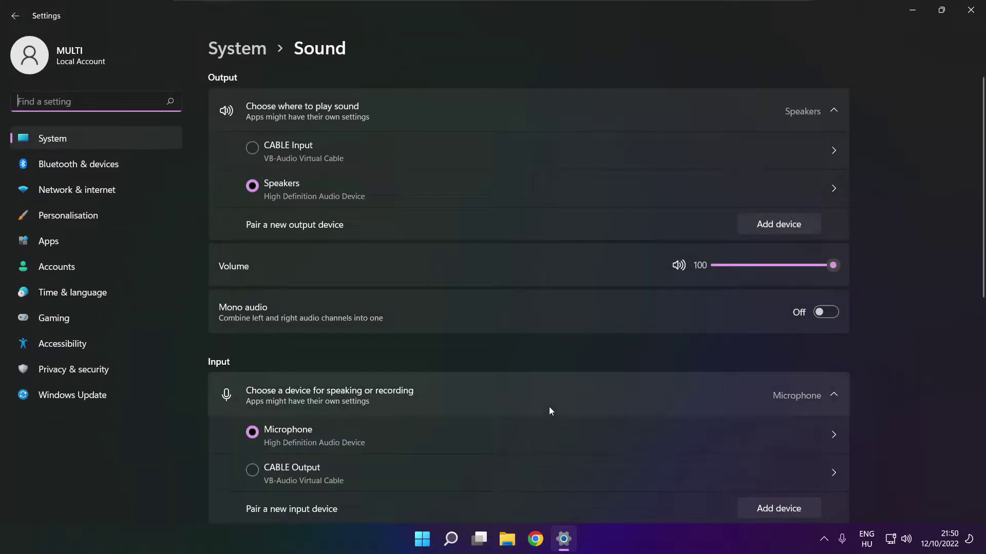
Test the output volume, leaving it at 100, and open the classic Sound dialog.
left_click(263, 185)
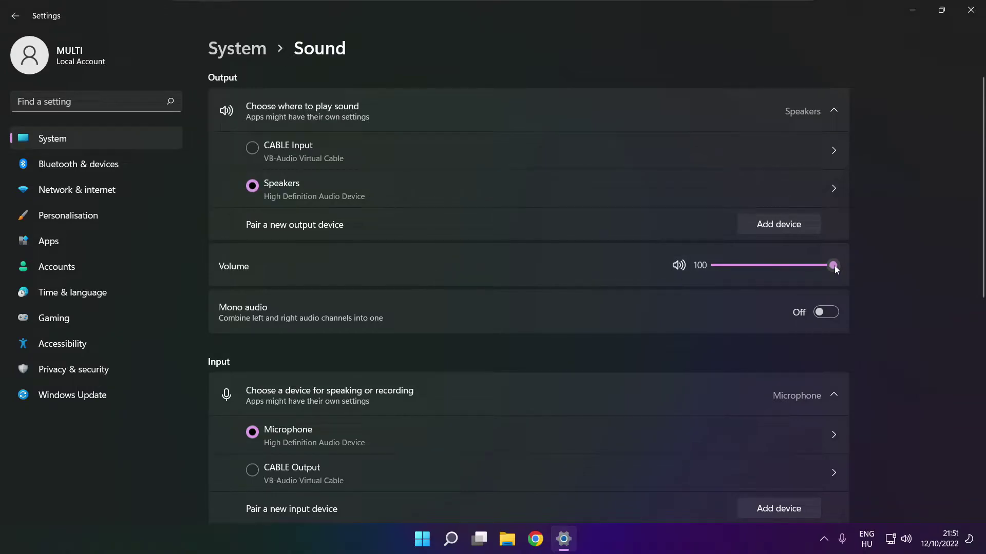
mouse_move(834, 266)
left_mouse_down()
mouse_move(760, 264)
mouse_move(844, 268)
left_mouse_up()
left_click_drag(983, 262, 980, 332)
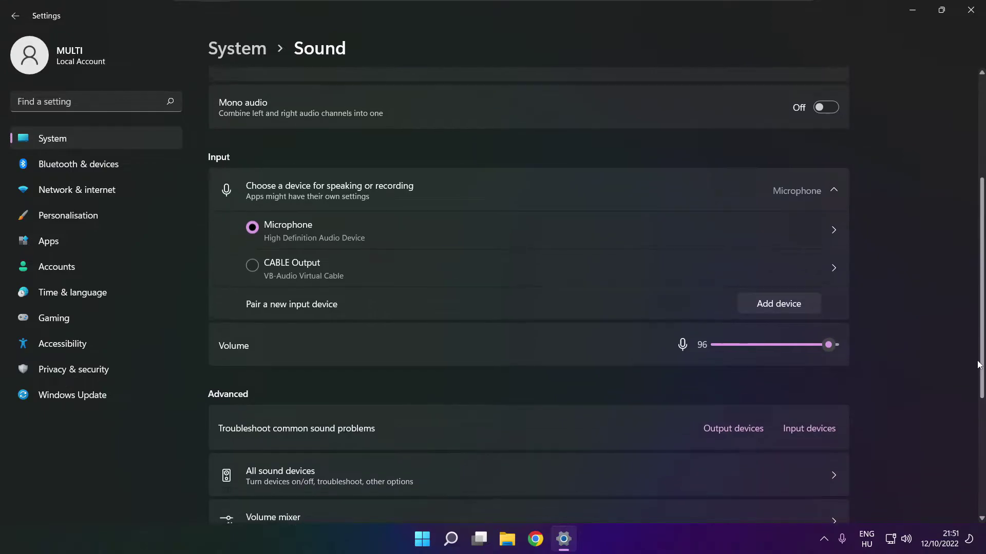
left_click_drag(981, 333, 978, 429)
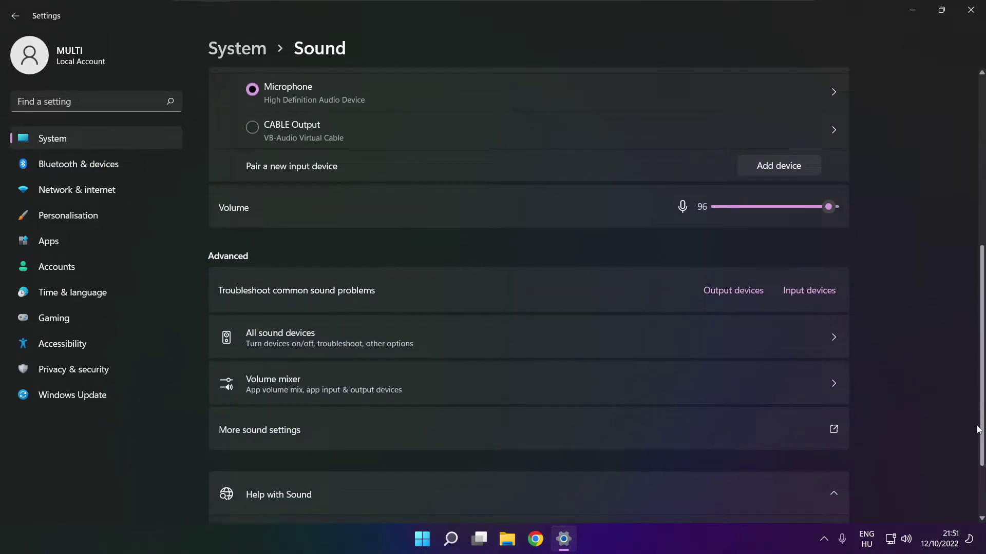
left_click(405, 436)
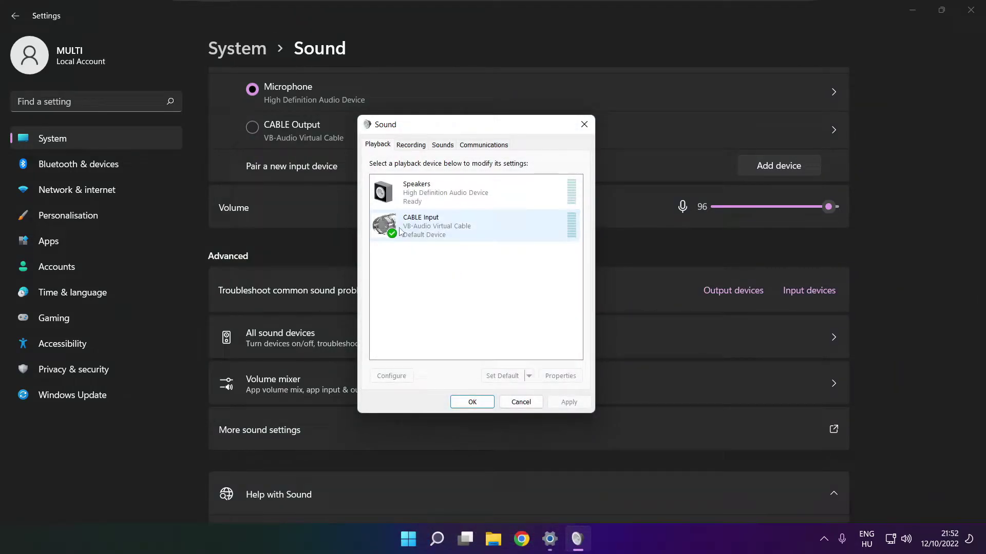
Disable the CABLE Input playback device, then bring up the Speakers context menu.
left_click(452, 235)
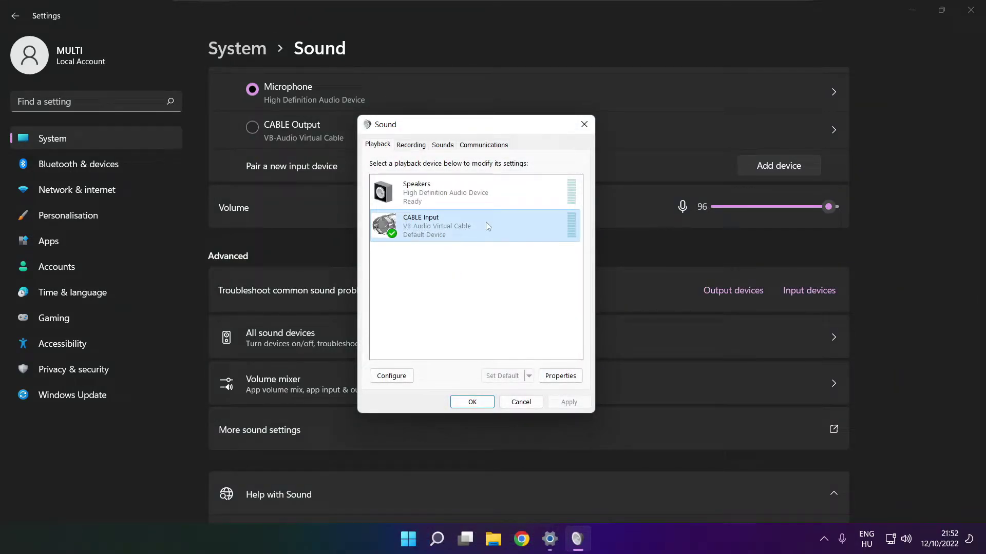
right_click(521, 228)
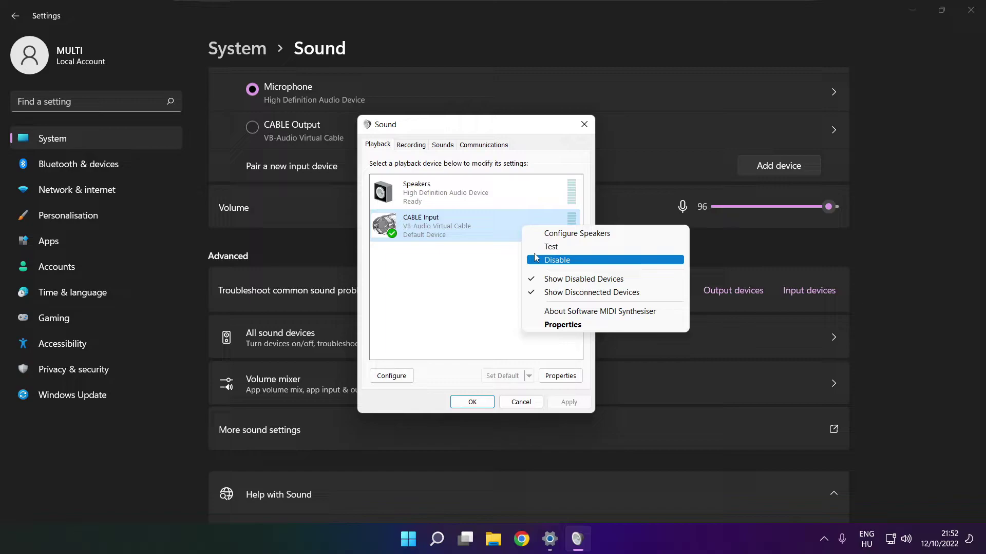
left_click(571, 261)
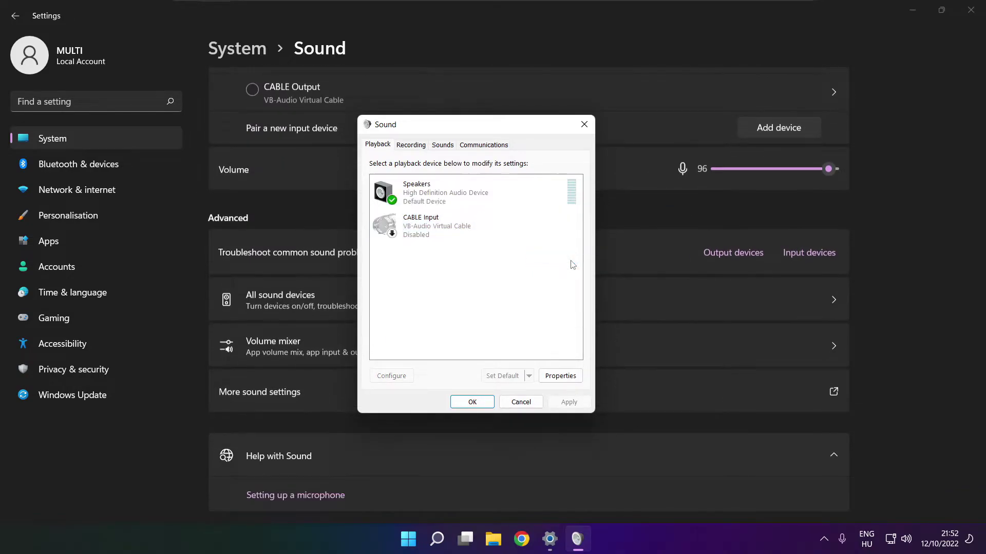
left_click(481, 194)
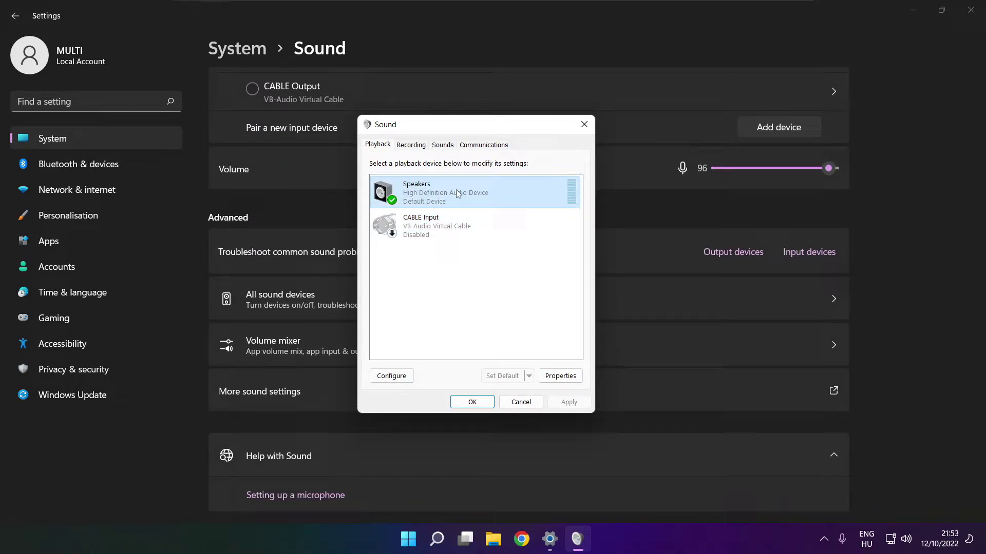
right_click(478, 201)
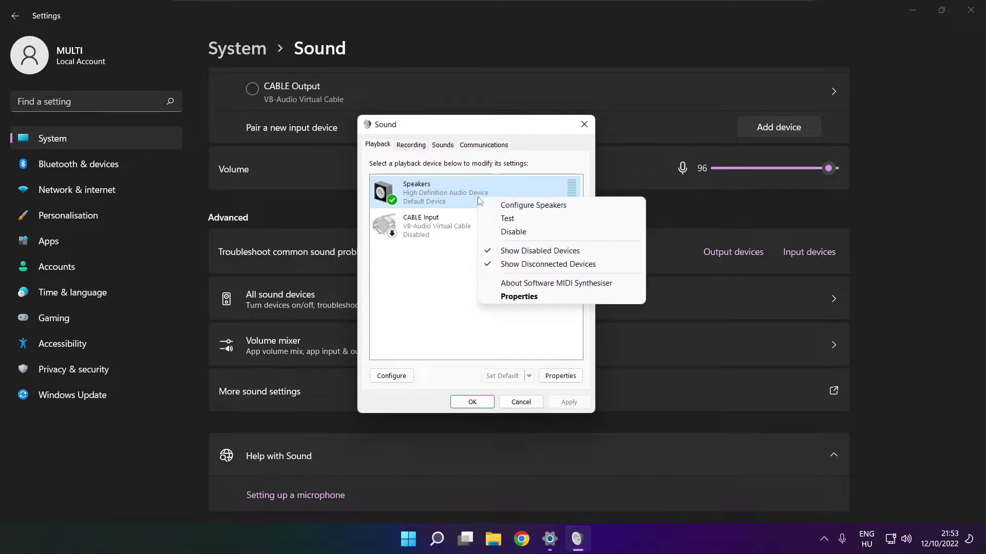
Configure Speakers as 7.1 Surround, keeping all optional speakers, and finish the wizard.
left_click(543, 206)
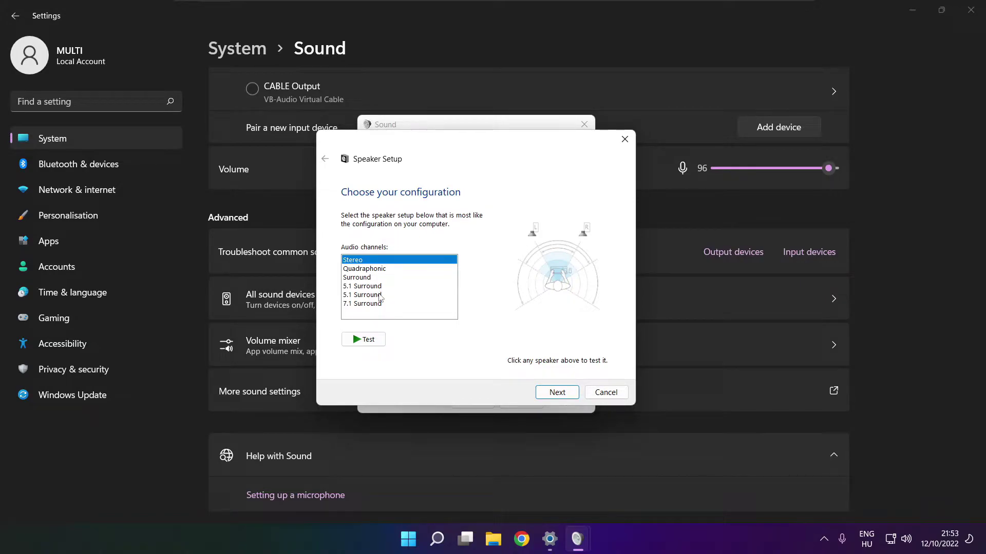
left_click(367, 304)
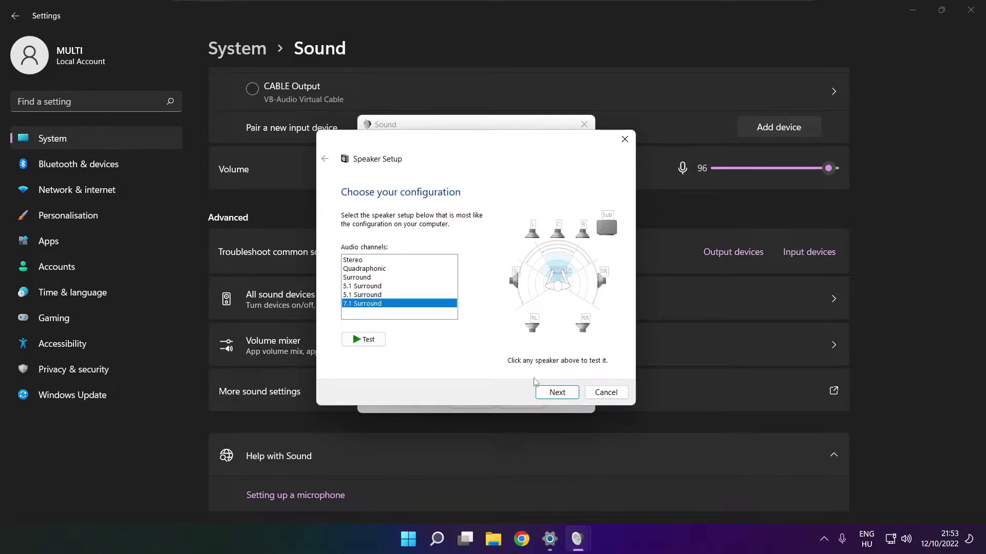
left_click(557, 393)
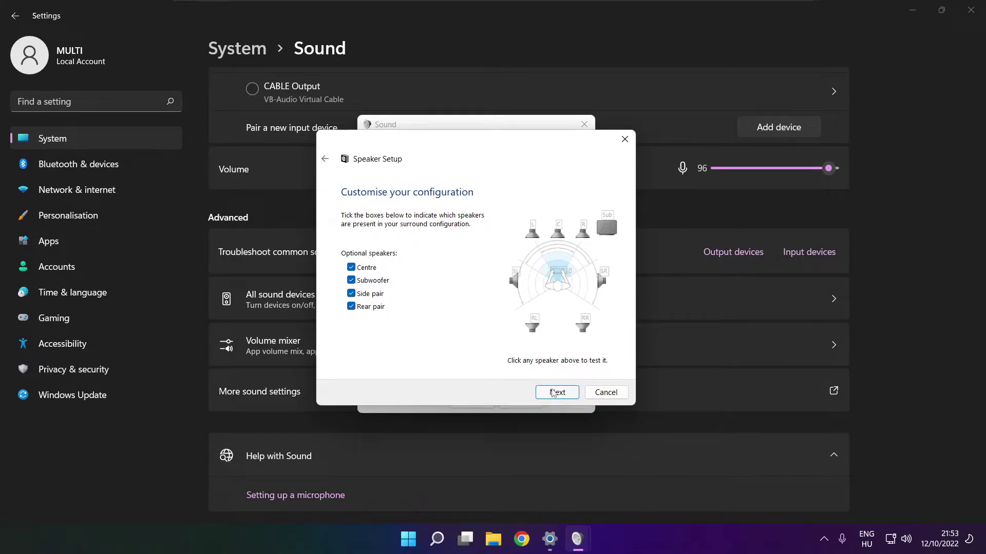
left_click(552, 394)
left_click(553, 394)
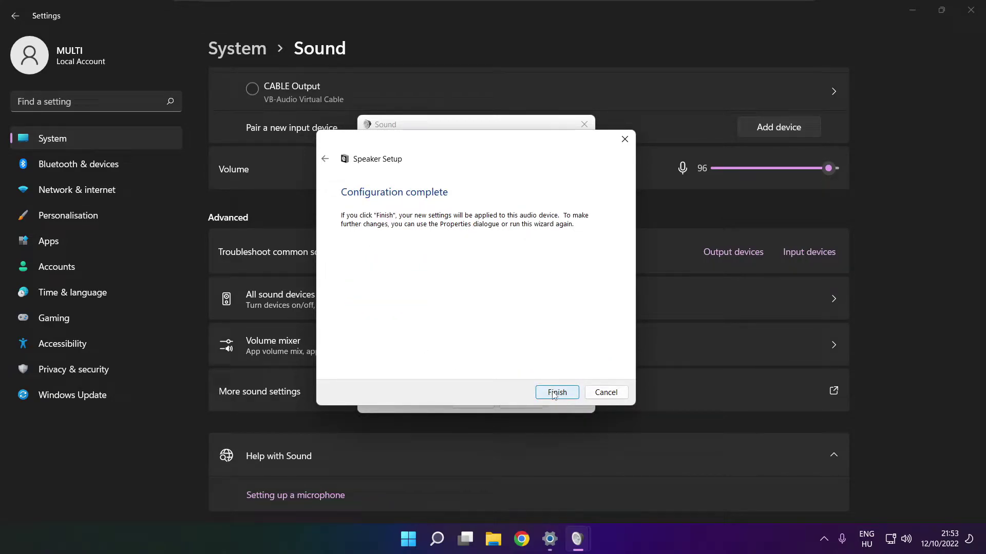
left_click(553, 393)
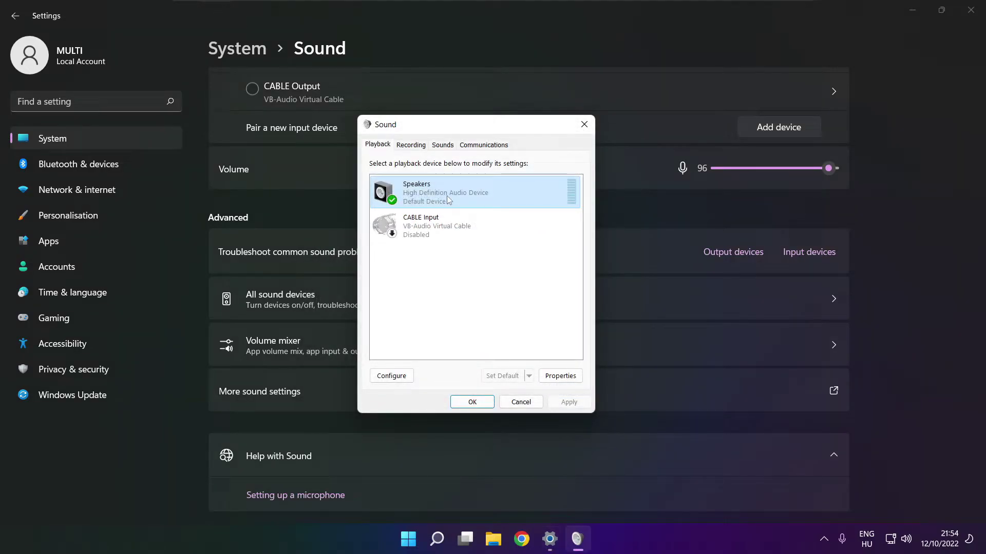
Turn on Disable all enhancements in Speakers Properties and apply it.
left_click(560, 376)
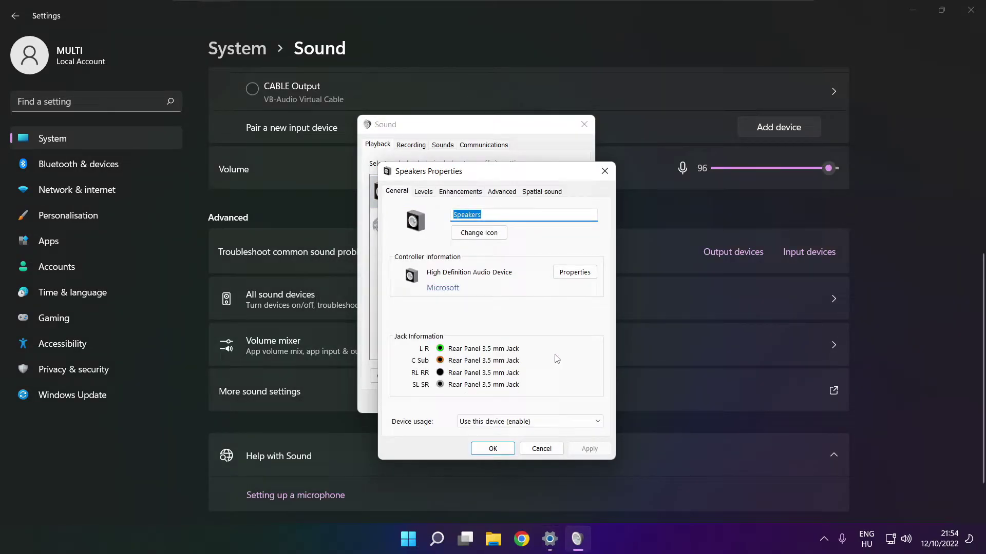
left_click_drag(465, 185, 444, 154)
left_click(404, 161)
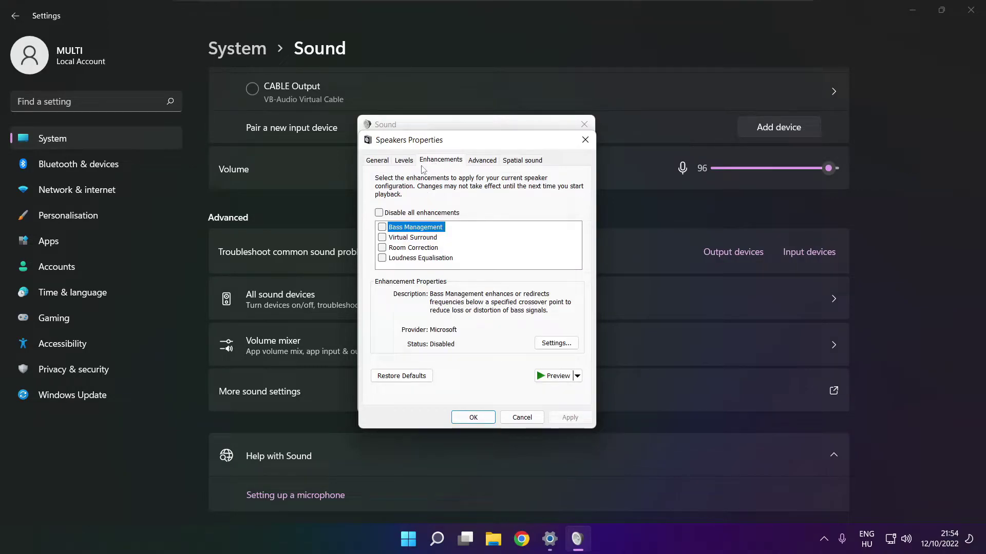
left_click(378, 212)
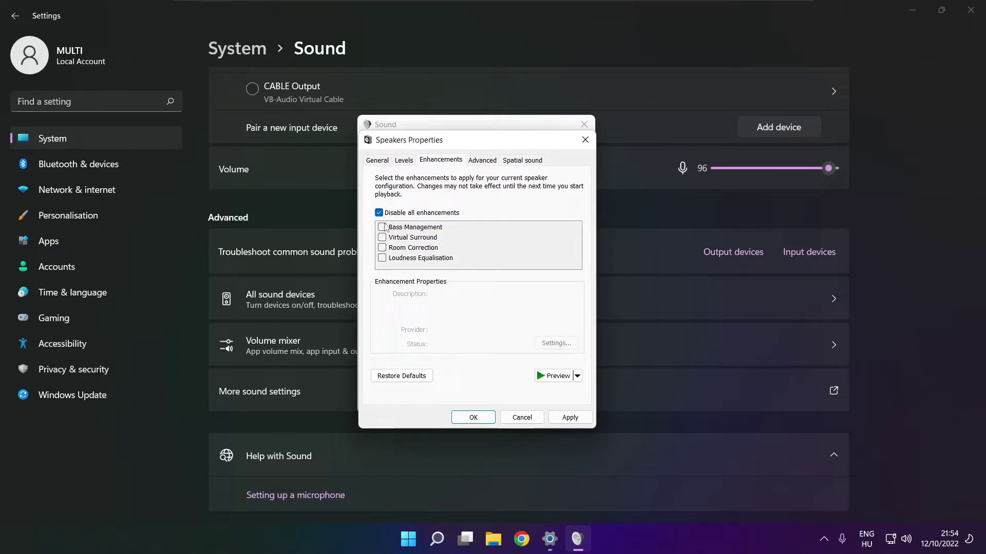
left_click(570, 417)
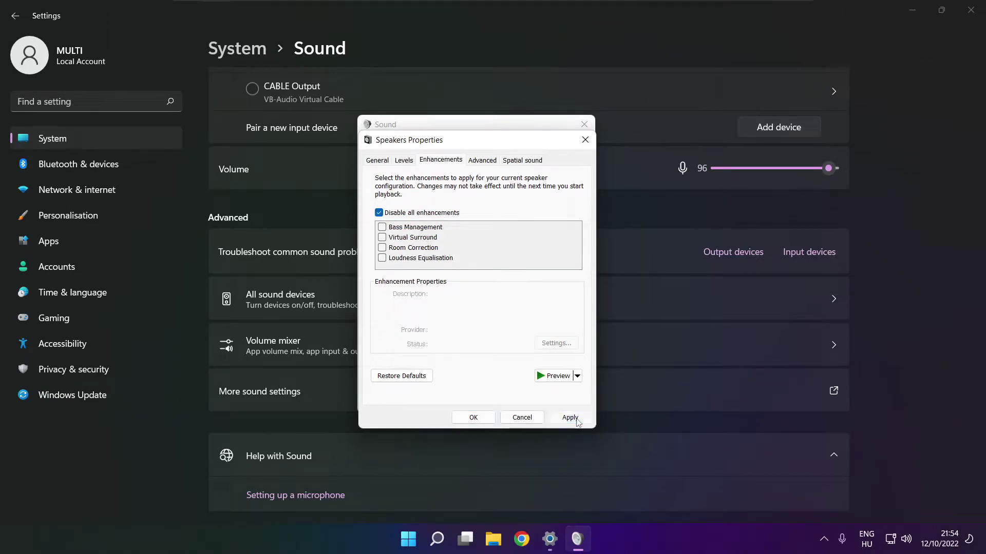
Keep the Speakers default format at 16 bit, 48000 Hz (DVD Quality) under Advanced.
left_click(481, 162)
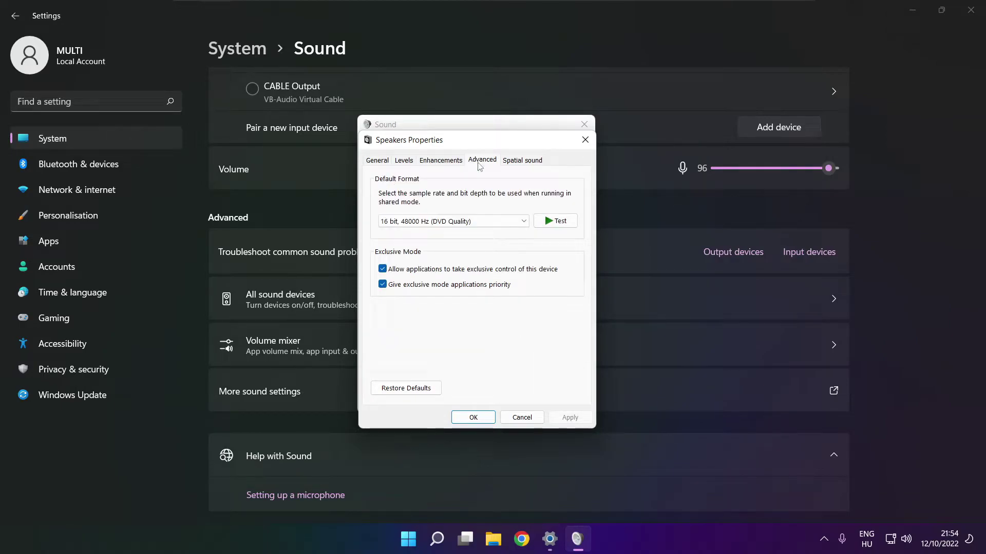
left_click(522, 222)
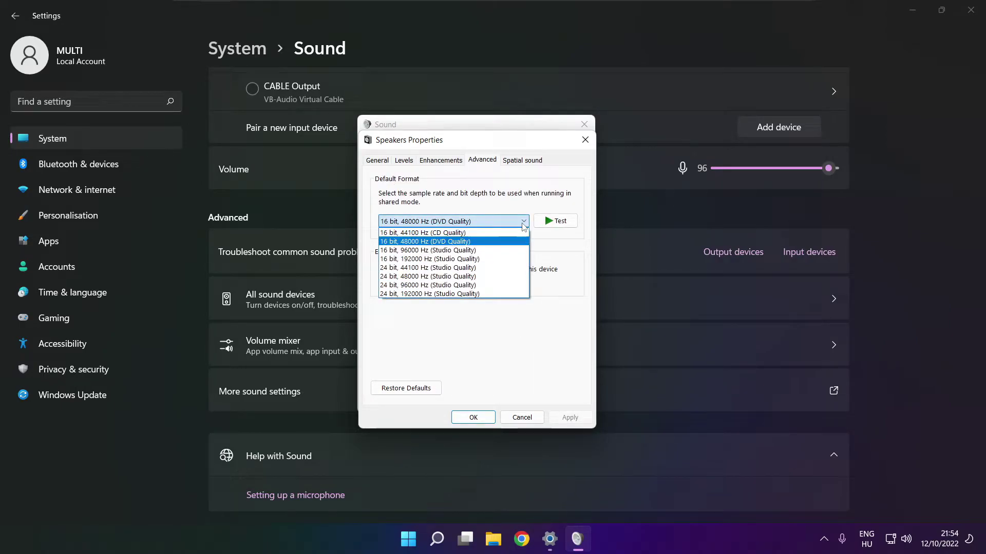
left_click(508, 246)
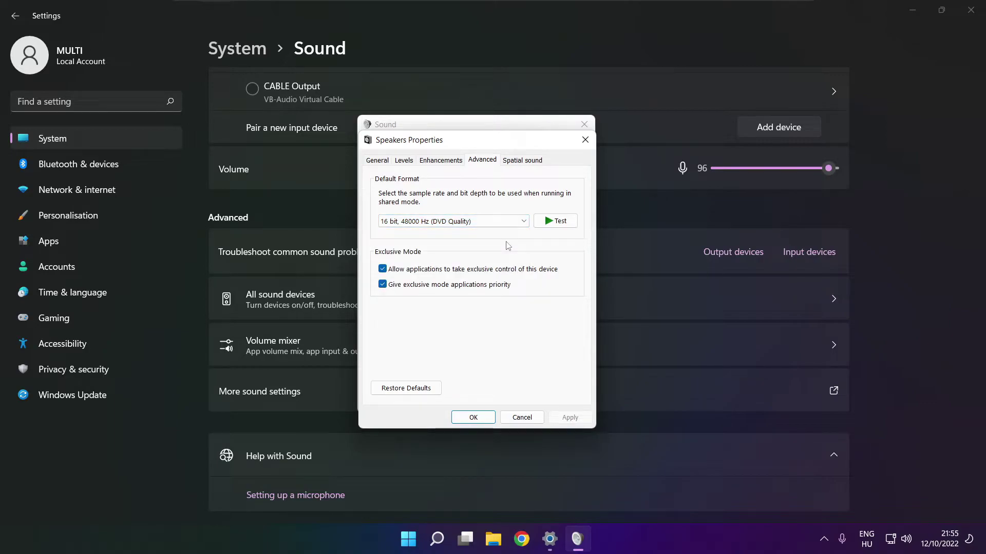
Confirm Speakers Properties and the Sound dialog, close Settings, and bring up Start's power options.
left_click(473, 418)
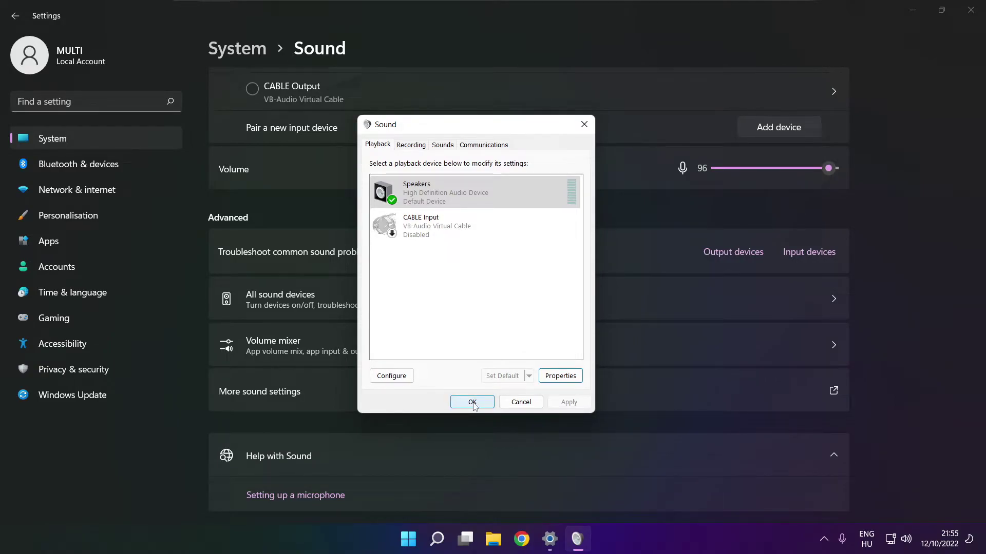
left_click(471, 402)
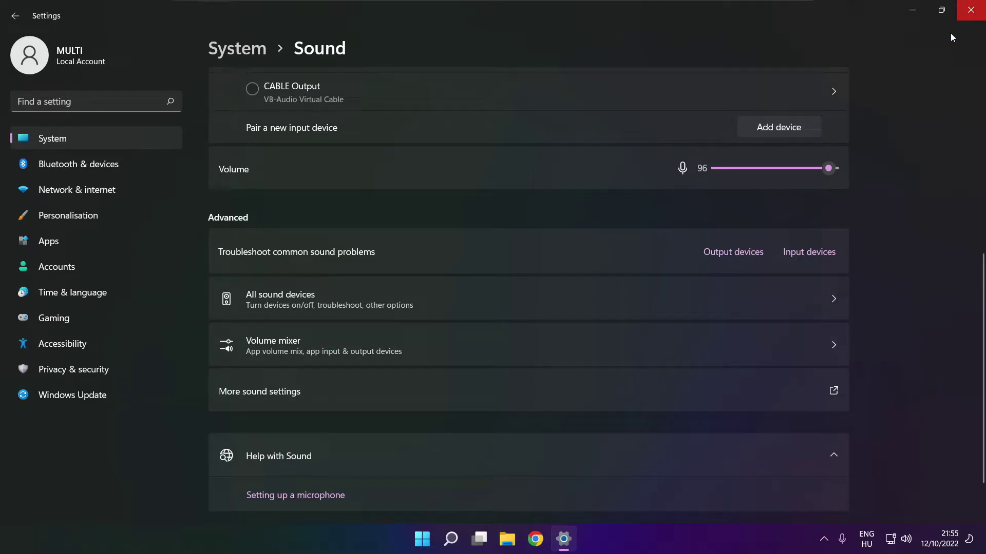
left_click(970, 9)
left_click(436, 539)
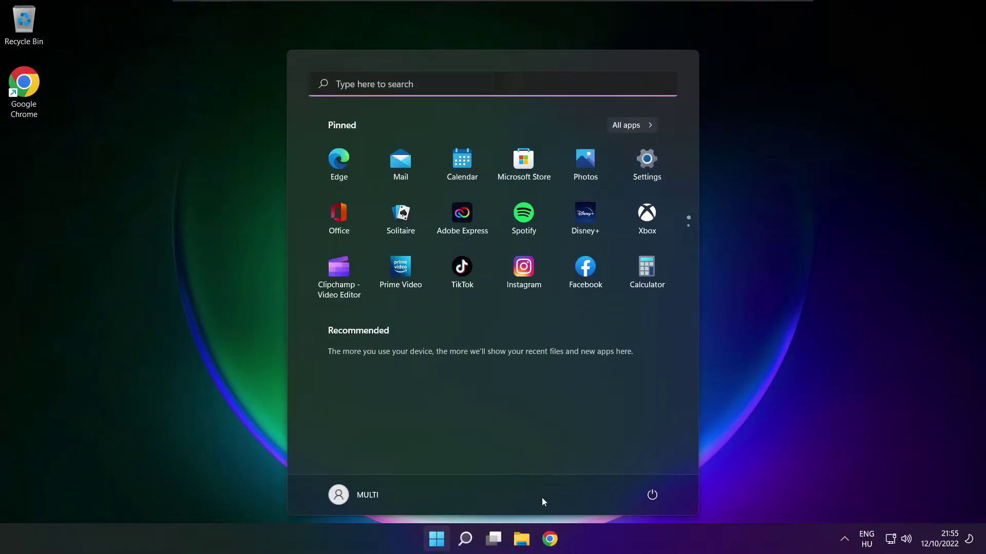
left_click(652, 494)
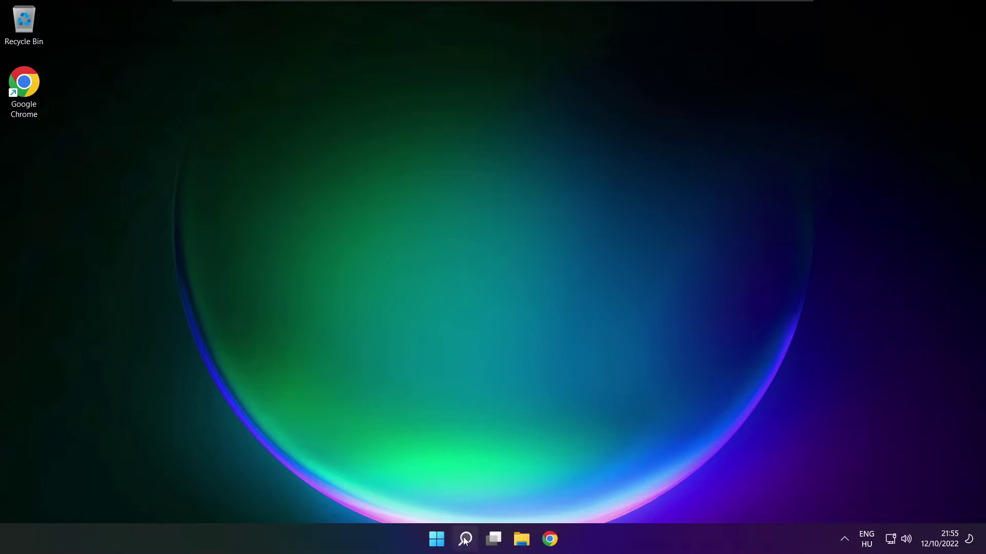
Search Windows for 'device manager' and launch Device Manager.
left_click(465, 539)
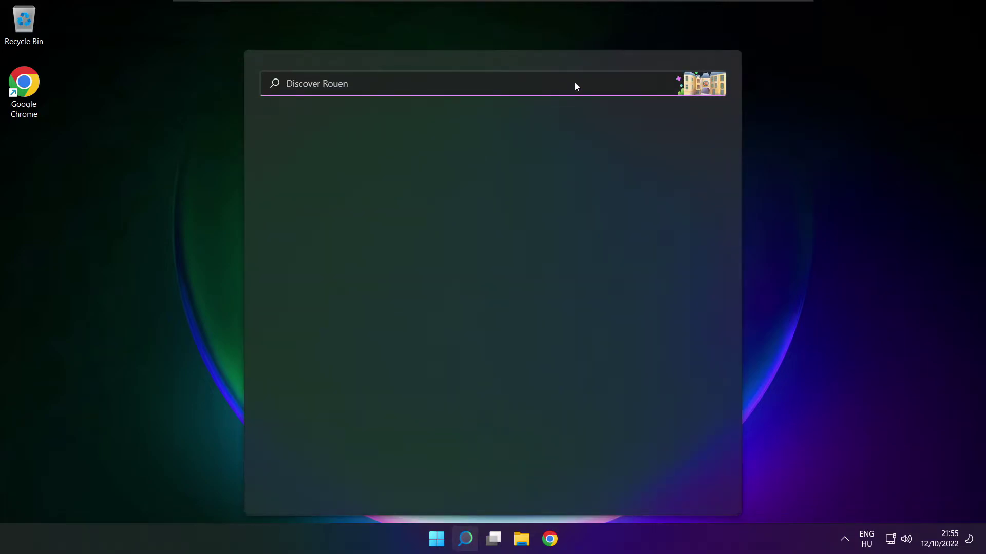
type("devi")
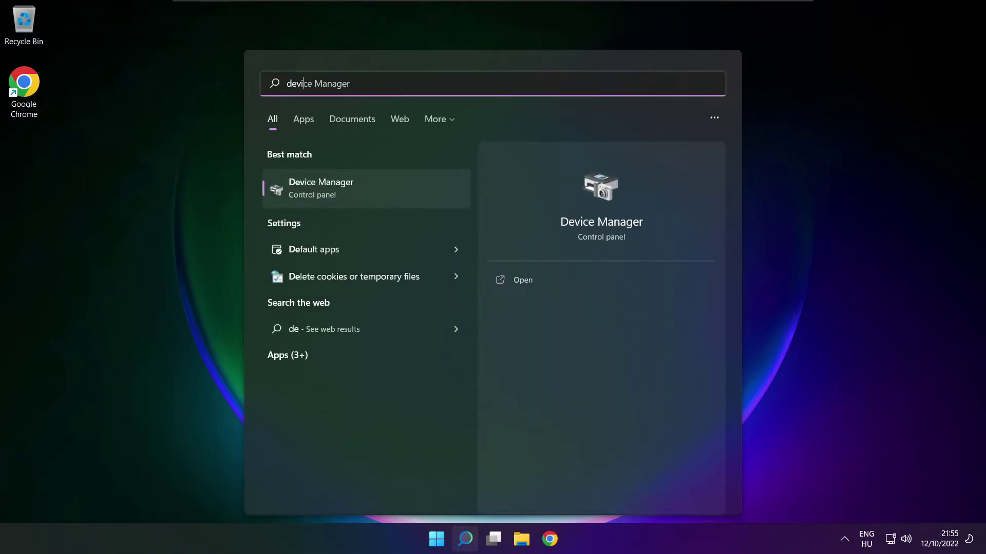
type("ce manager")
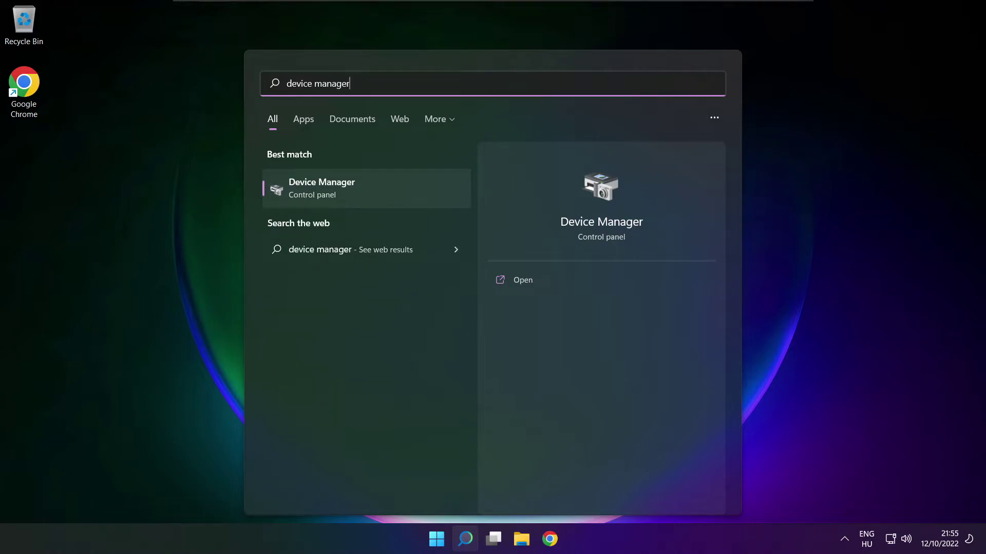
left_click(380, 186)
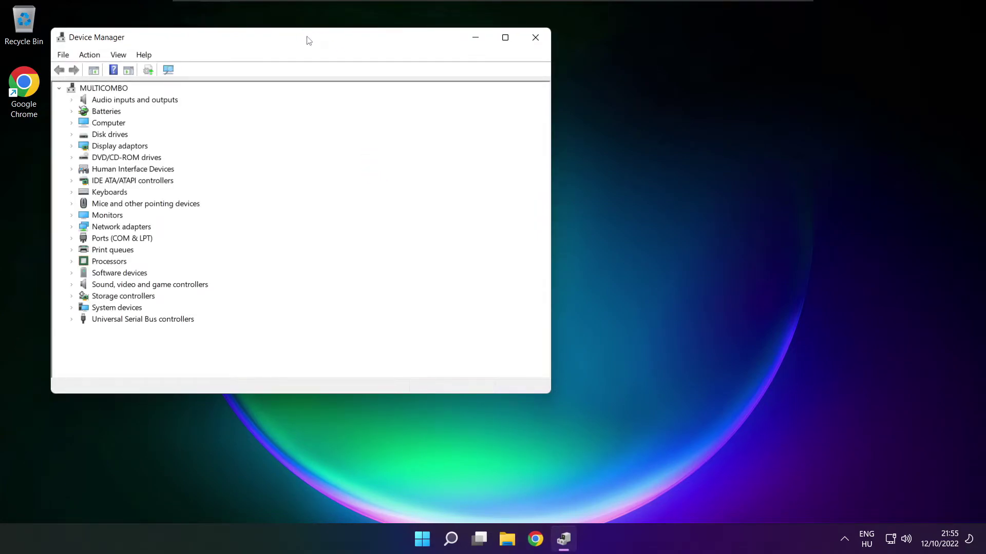
Centre Device Manager, expand Sound, video and game controllers, and right-click High Definition Audio Device.
left_click_drag(307, 41, 516, 91)
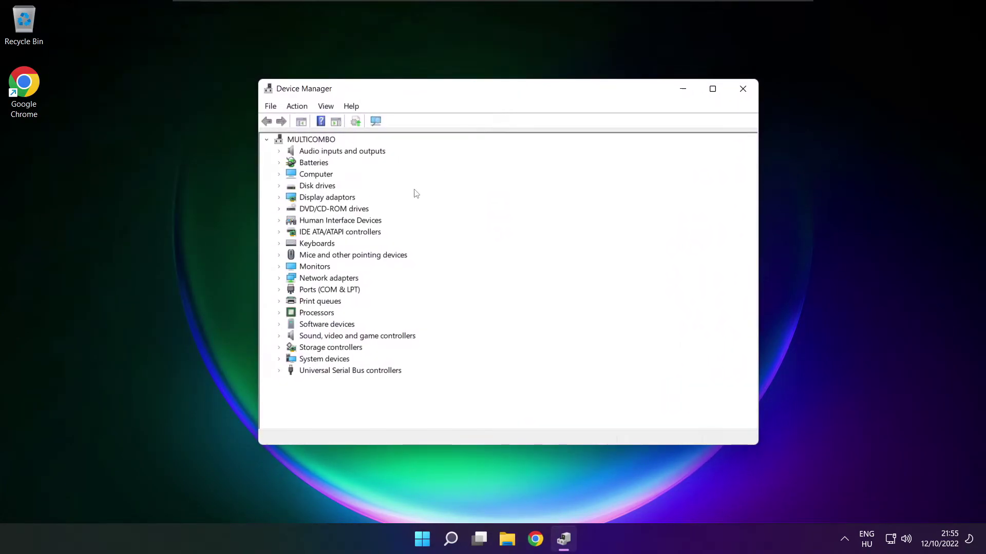
left_click(286, 336)
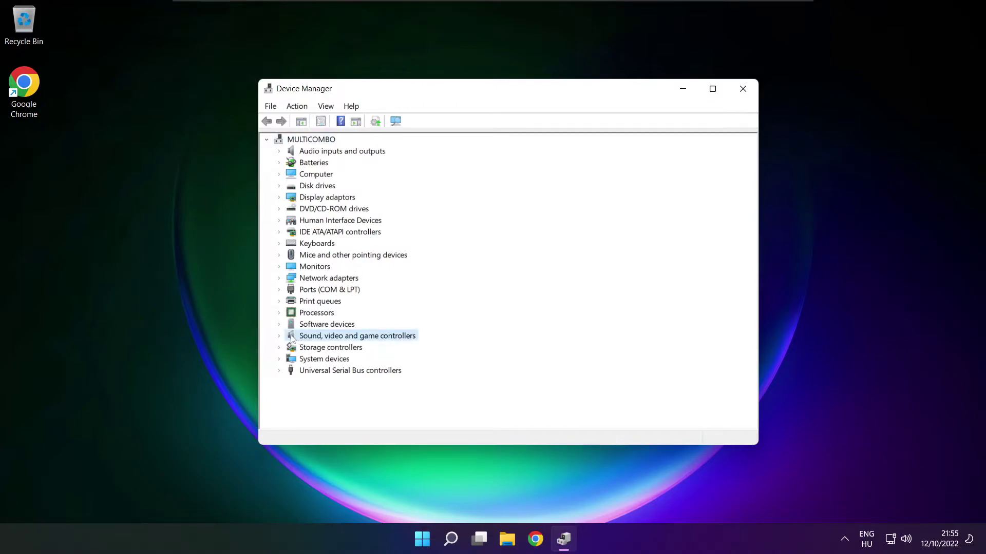
left_click(282, 339)
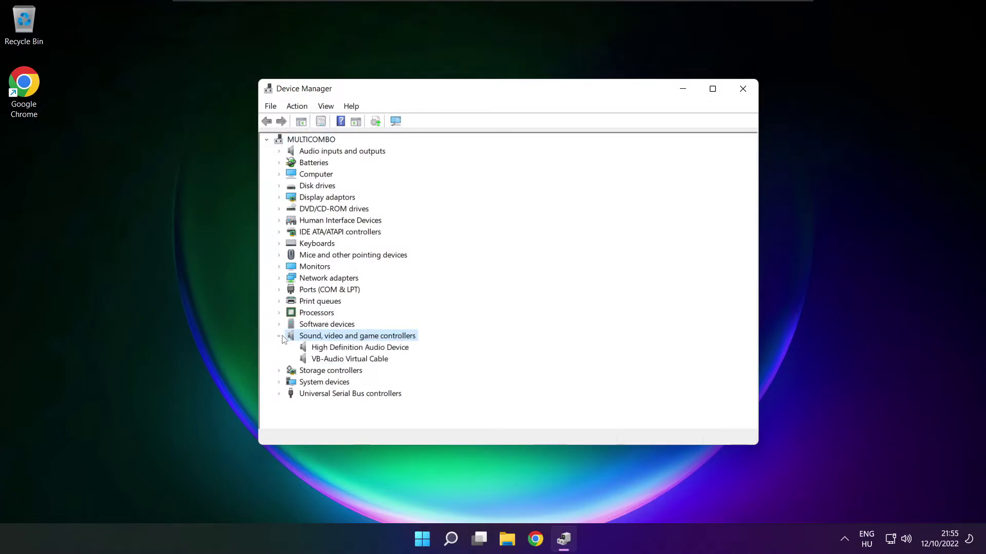
left_click(324, 349)
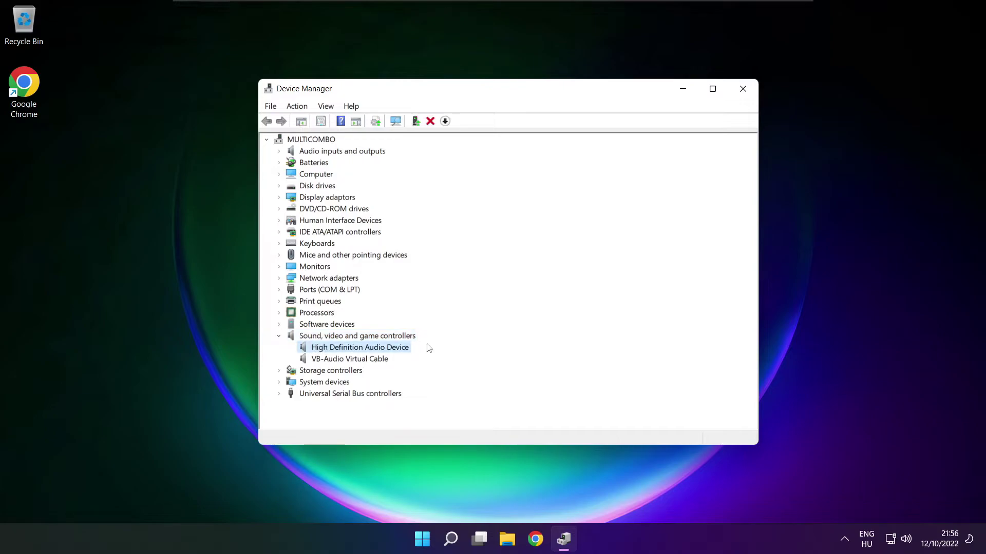
right_click(351, 348)
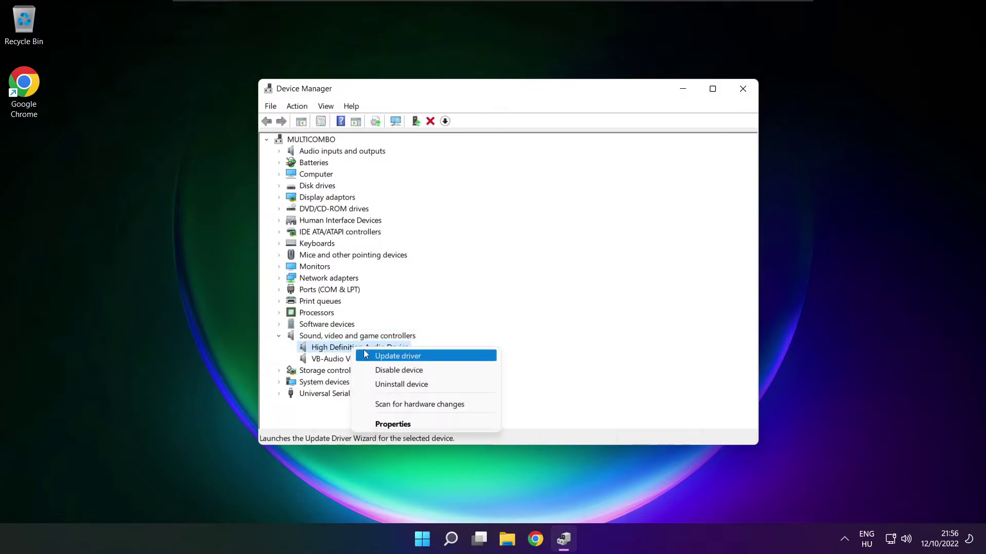
Reinstall the High Definition Audio Device driver from the on-computer list, accepting the warning.
left_click(445, 359)
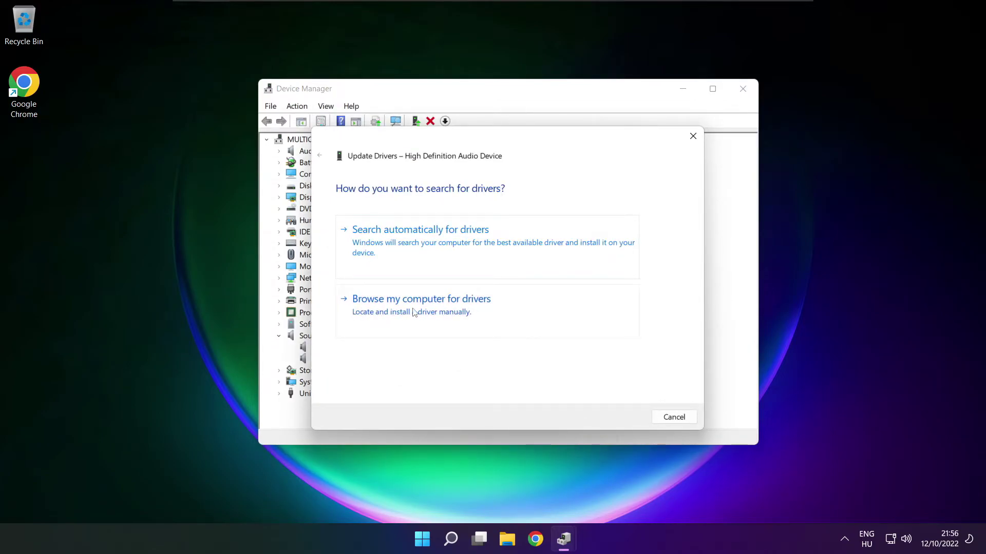
left_click(444, 311)
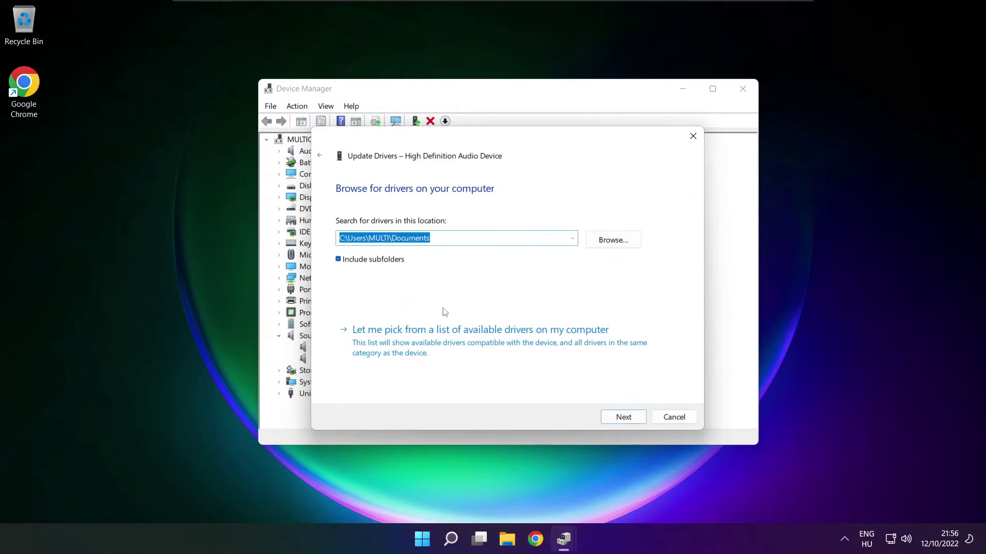
left_click(484, 350)
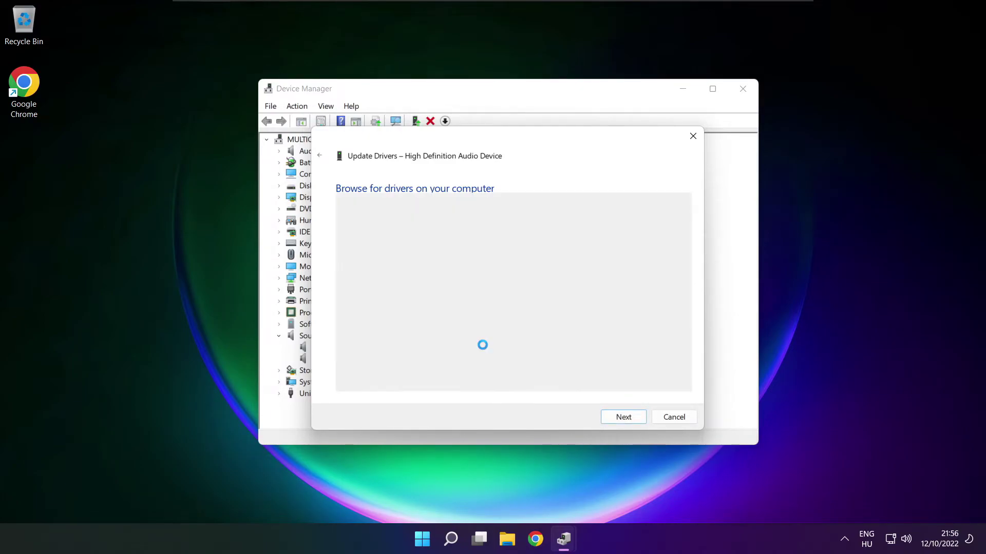
left_click(384, 304)
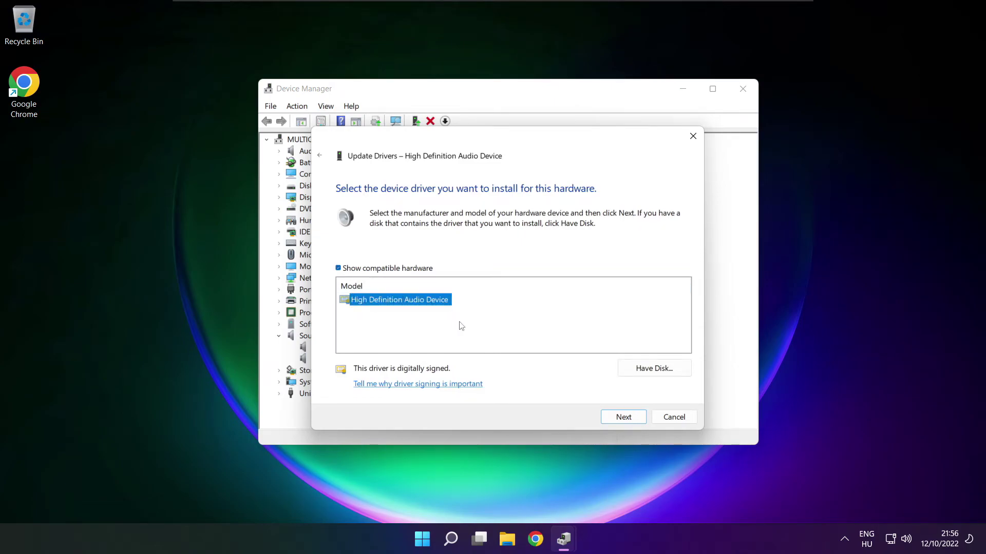
left_click(625, 420)
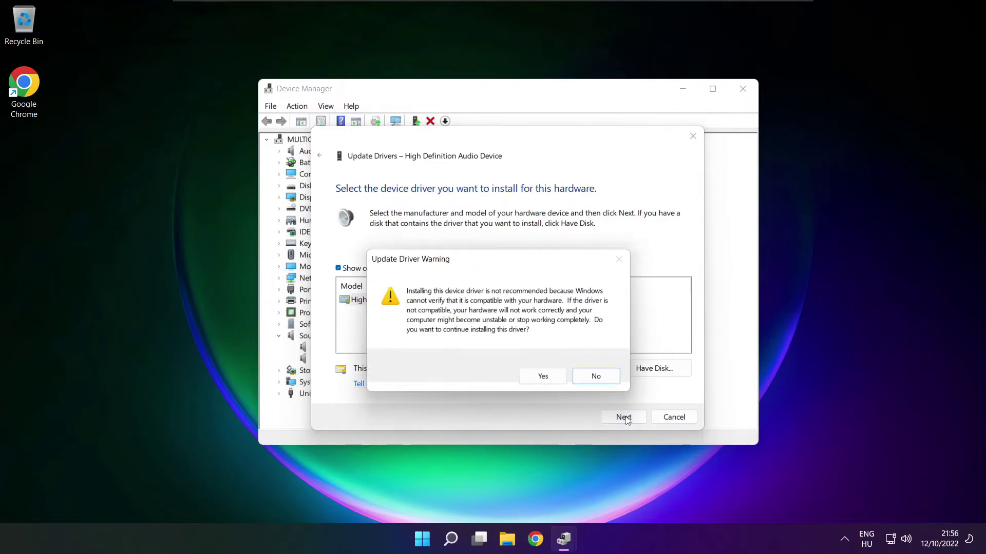
left_click(544, 377)
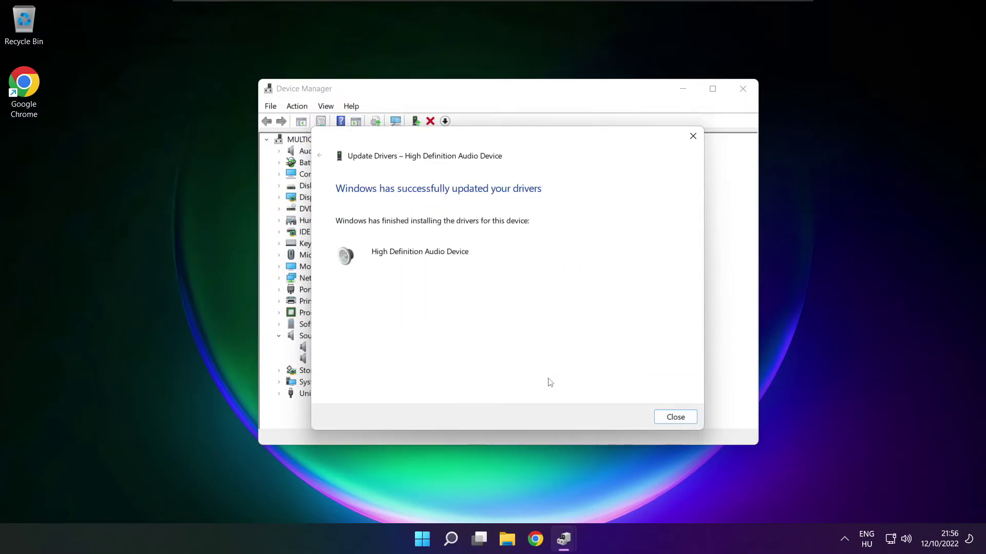
left_click(682, 422)
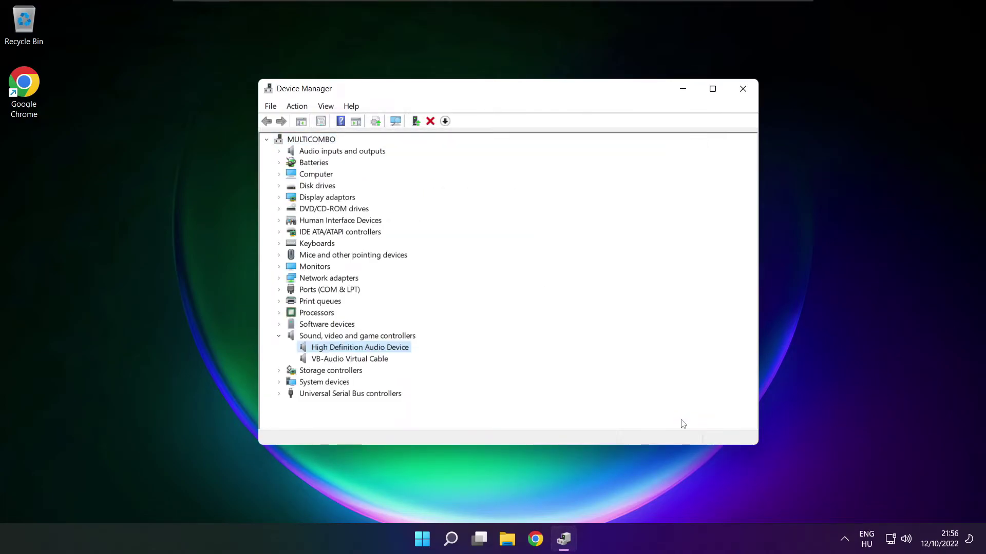
Close Device Manager, glance at Start power options, then open Sound settings from the speaker tray icon.
left_click(744, 91)
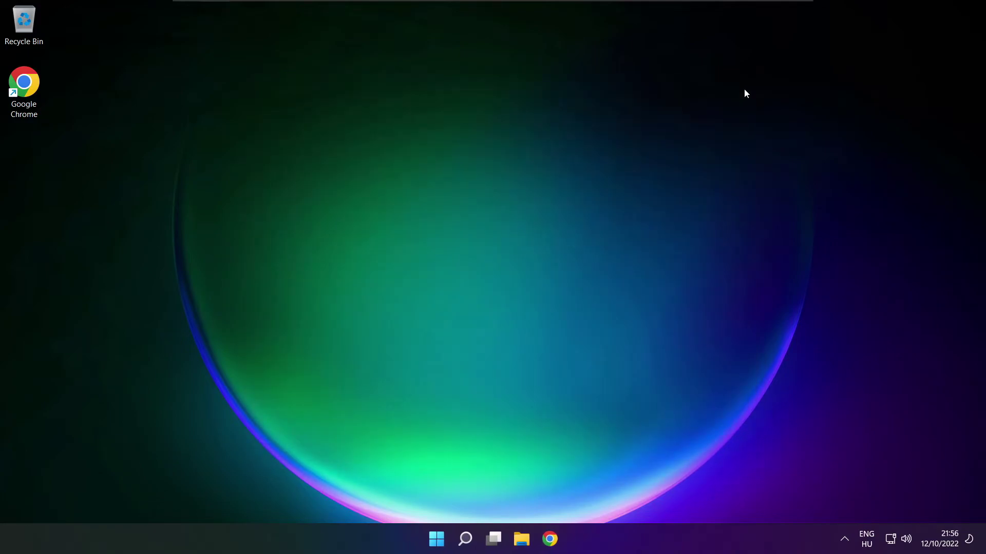
left_click(436, 539)
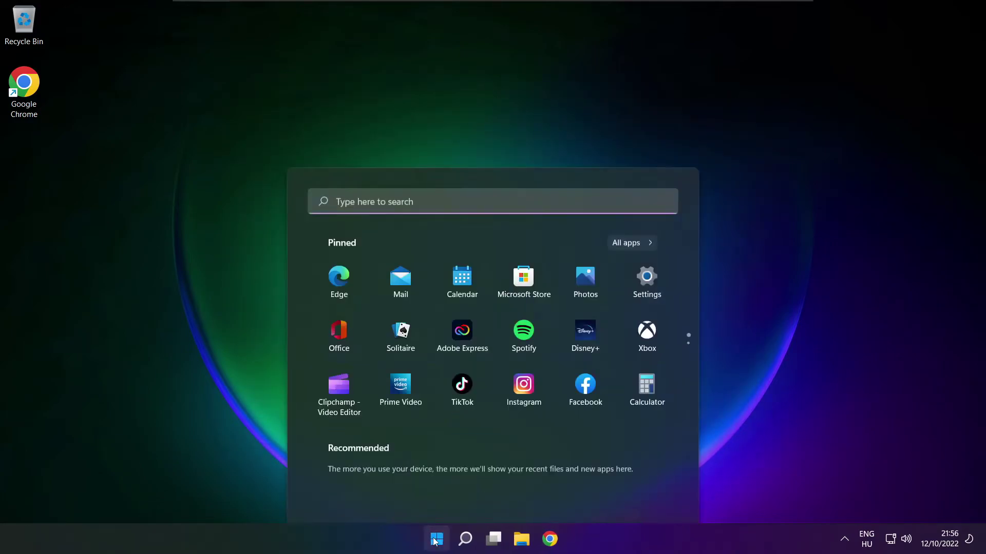
left_click(652, 495)
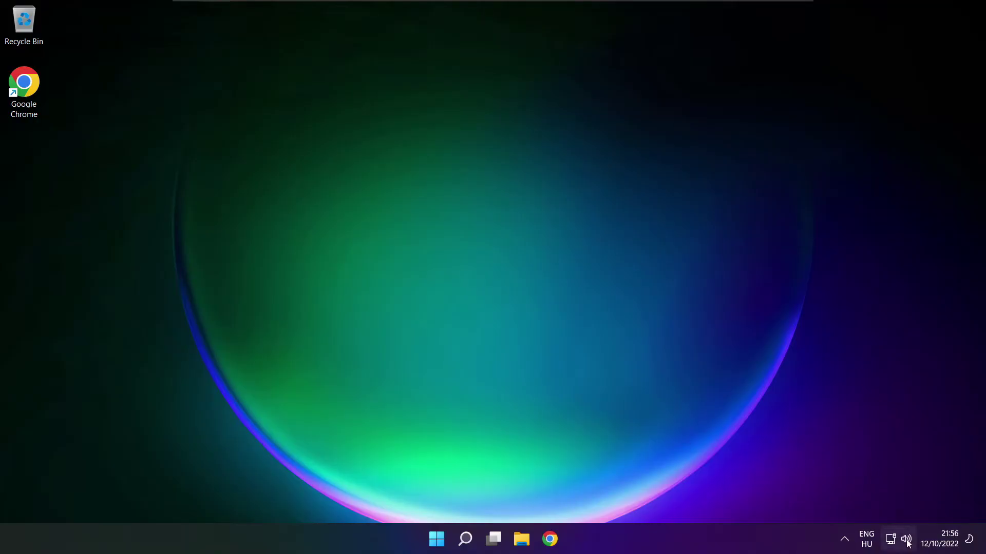
right_click(909, 544)
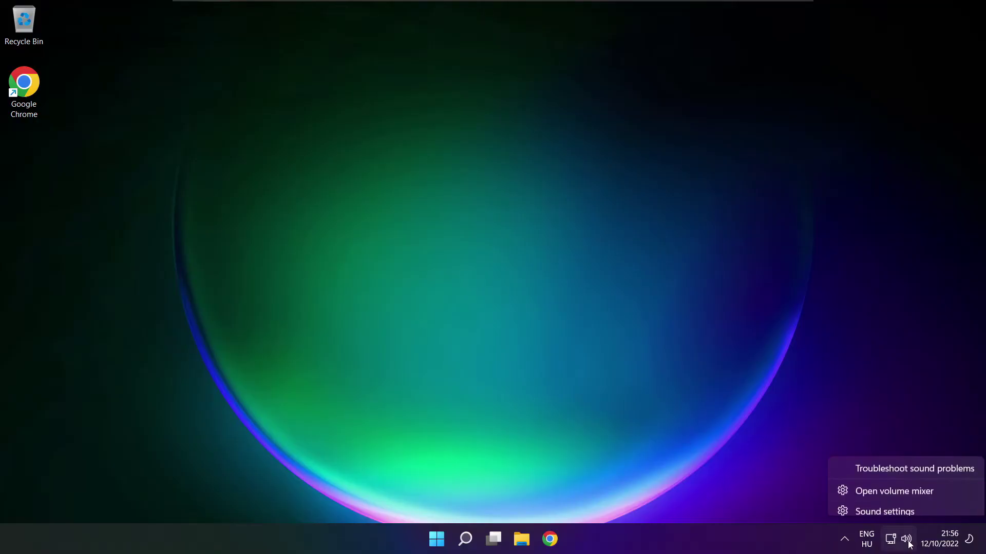
left_click(921, 506)
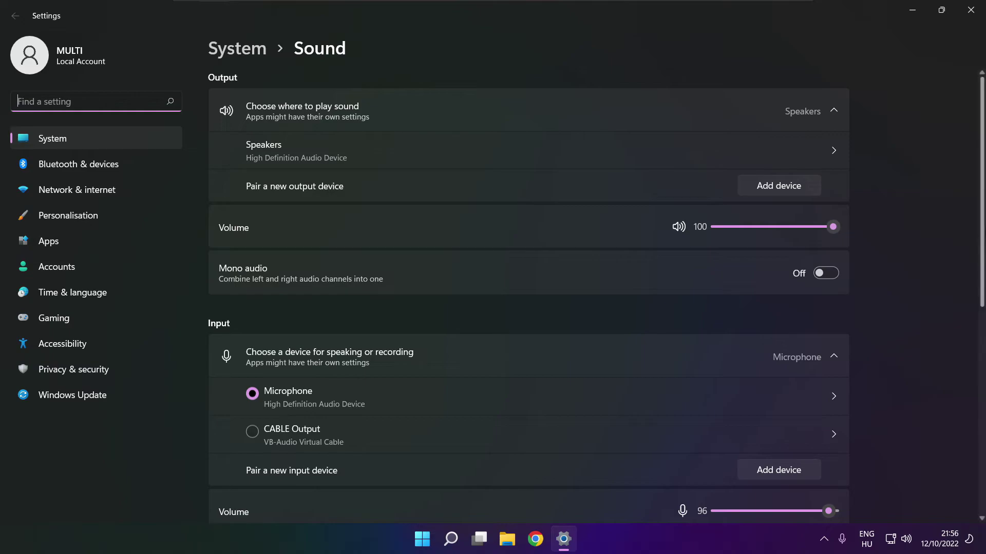
scroll(984, 232, "down", 5)
scroll(984, 232, "down", 5)
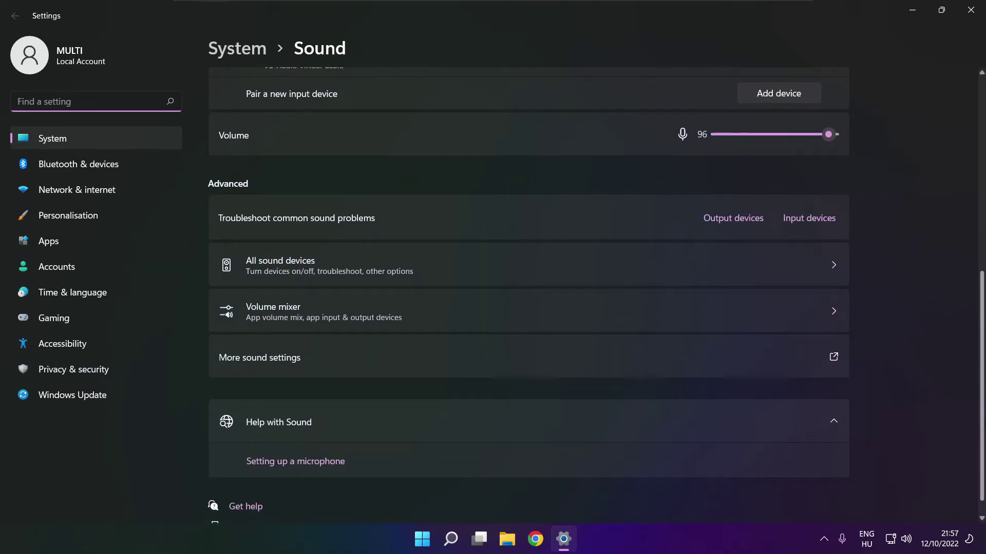
scroll(529, 299, "down", 1)
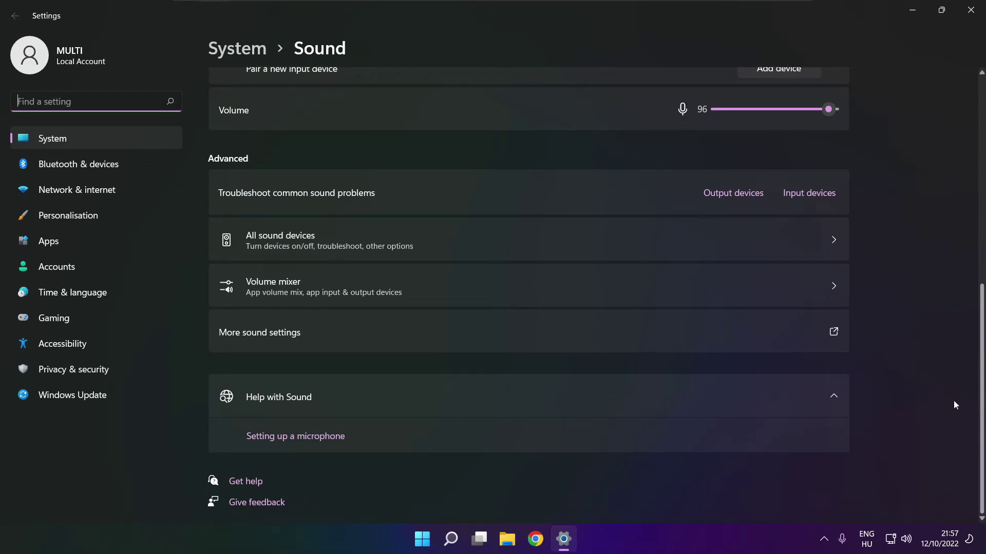
Launch the Output devices troubleshooter under Troubleshoot common sound problems.
left_click(737, 199)
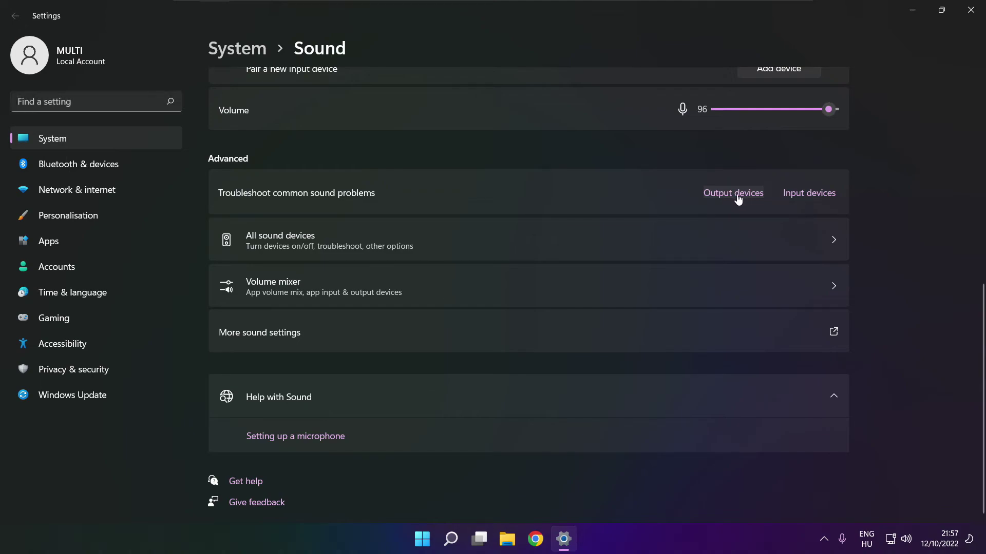